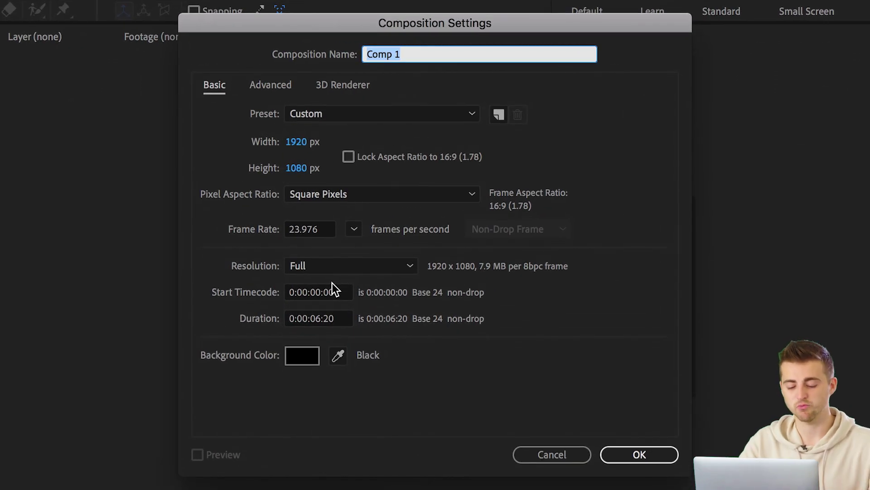
Name the new 1920 × 1080 composition Silhouette and confirm its settings
type("Silhouette")
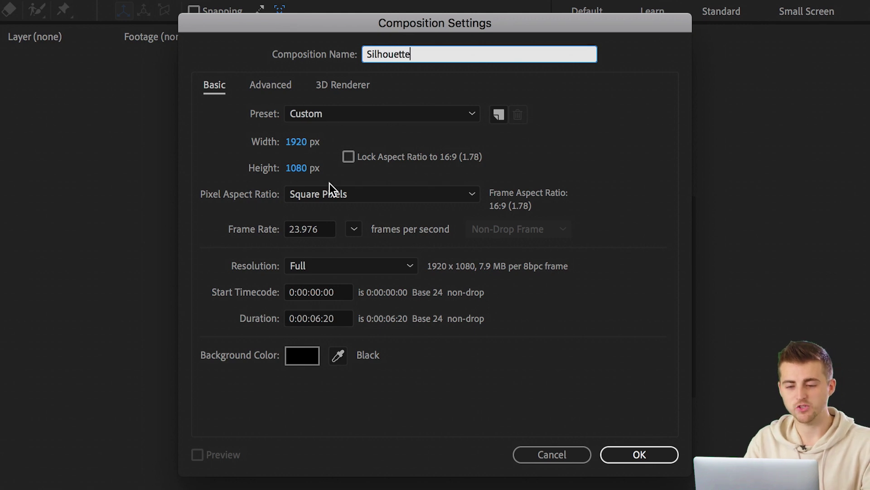
left_click(298, 141)
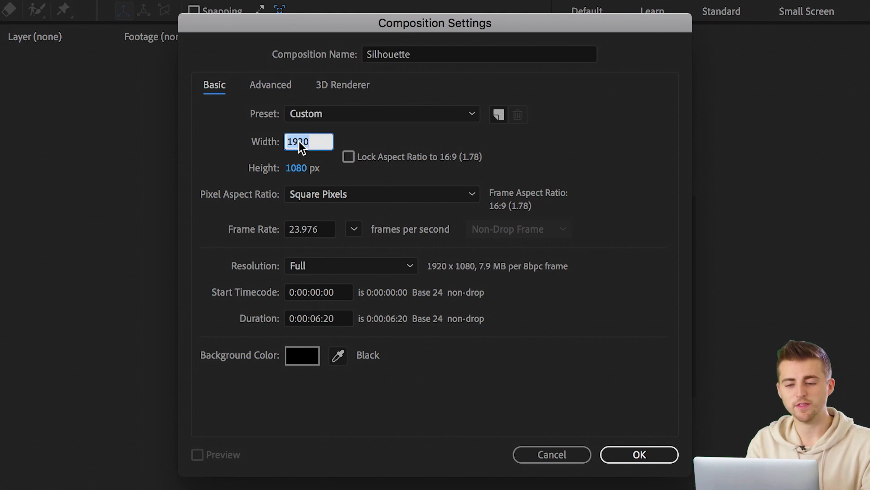
left_click(298, 169)
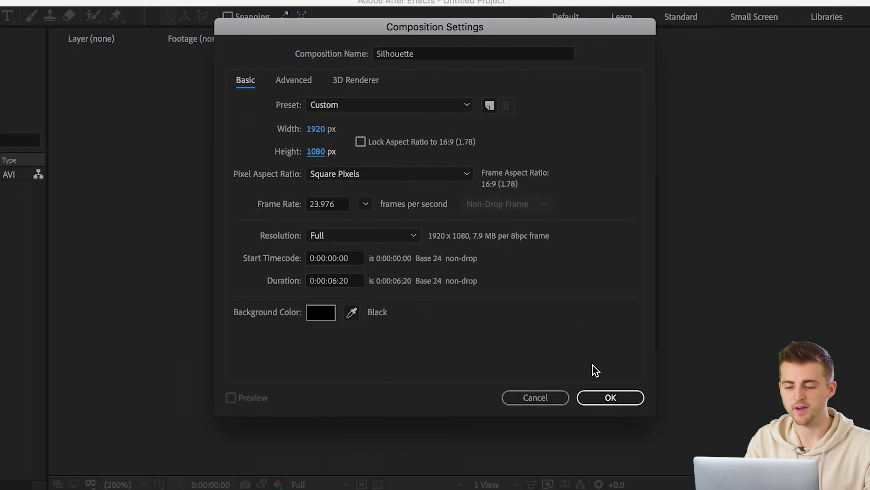
left_click(639, 454)
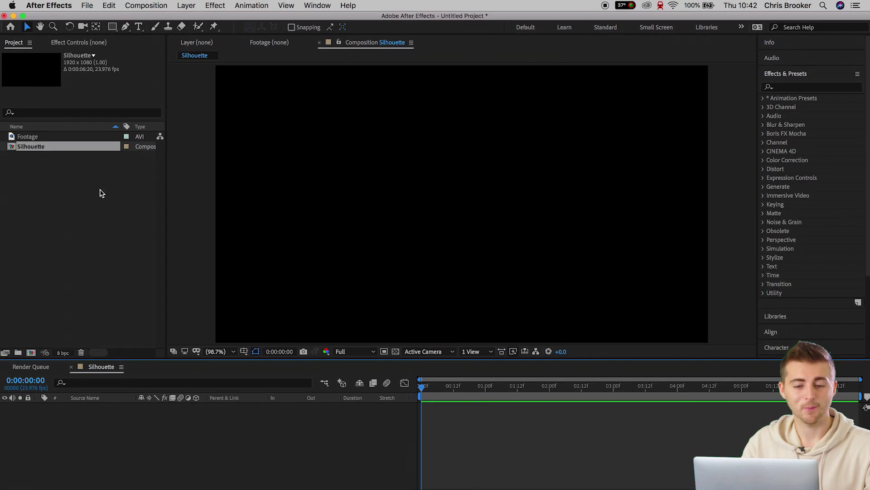
left_click(19, 142)
Add the Footage clip to the Silhouette timeline and open it in the Layer panel with Roto Brush selected
left_click_drag(50, 136, 213, 410)
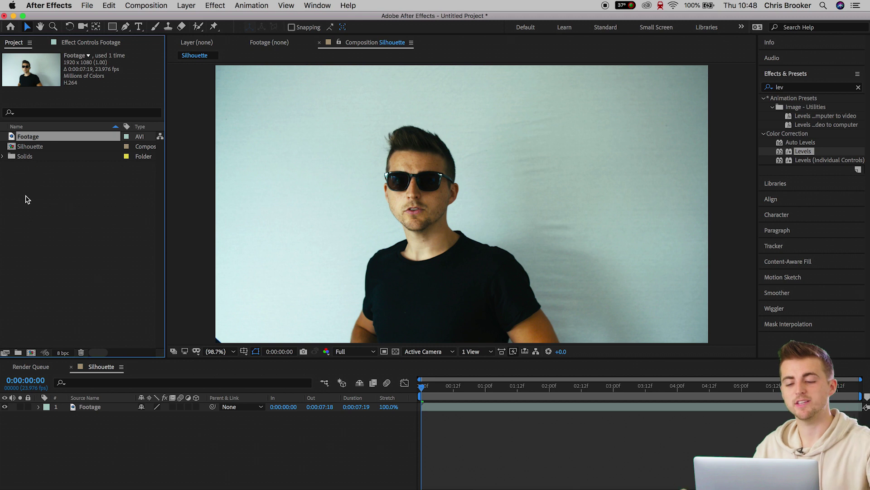
left_click(518, 407)
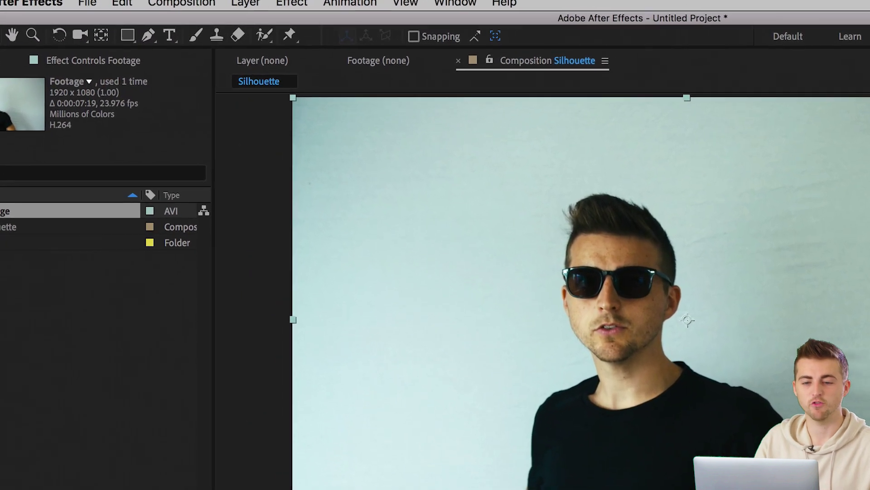
left_click(268, 35)
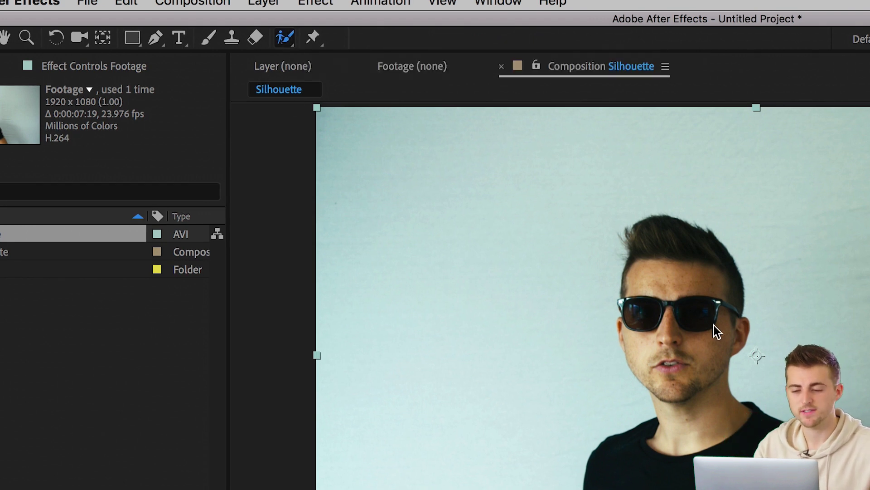
double_click(712, 374)
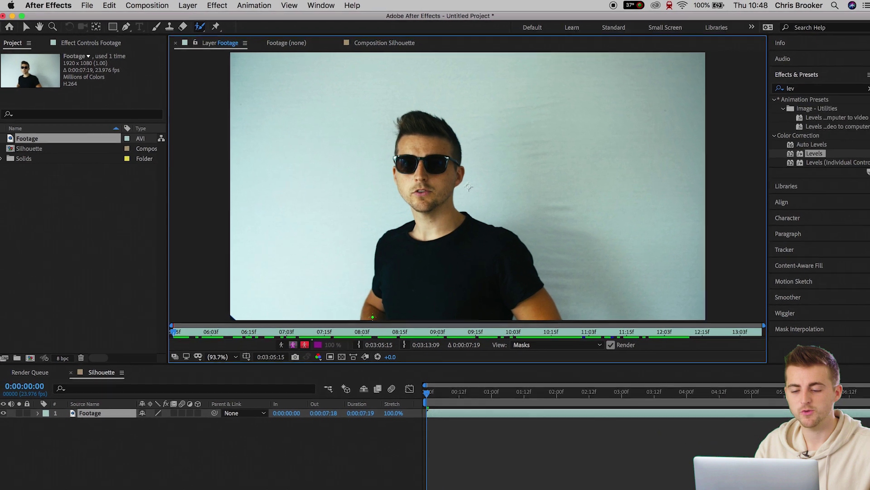
Paint Roto Brush strokes over the man's shirt, head and arm, subtracting the background beside his neck
left_click_drag(405, 357, 413, 326)
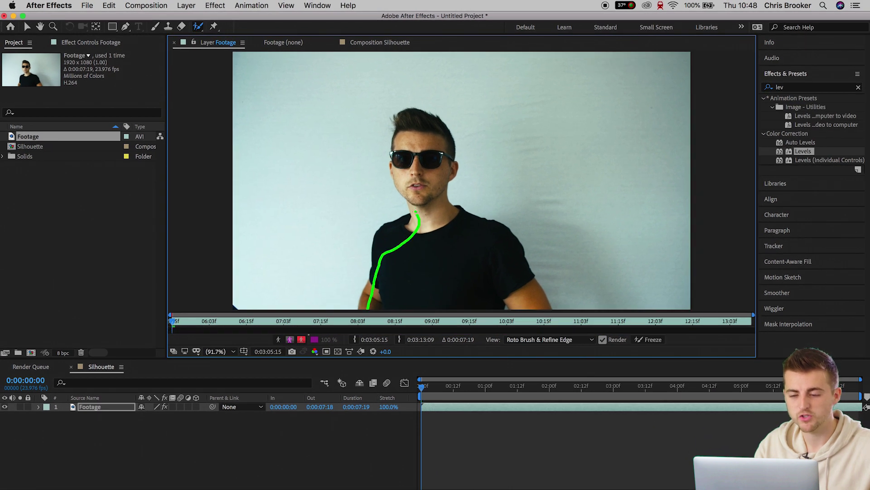
mouse_move(428, 133)
left_mouse_down()
mouse_move(473, 232)
mouse_move(536, 301)
left_mouse_up()
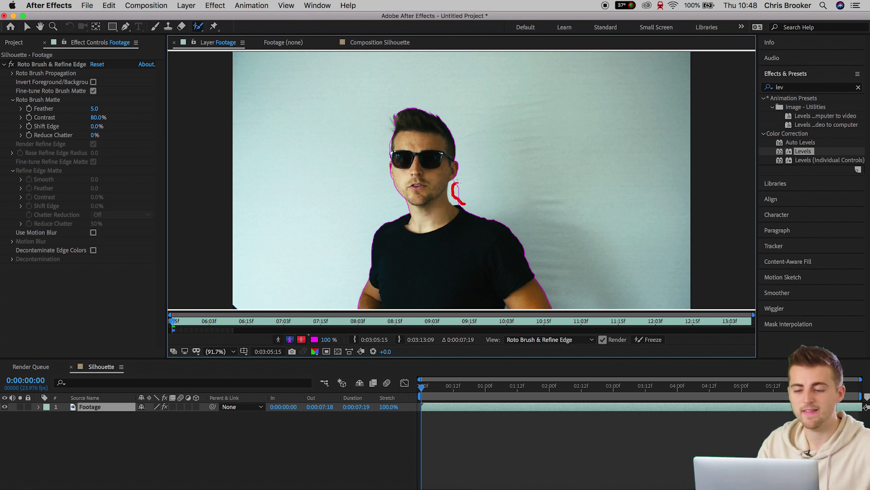
left_click_drag(457, 182, 460, 181)
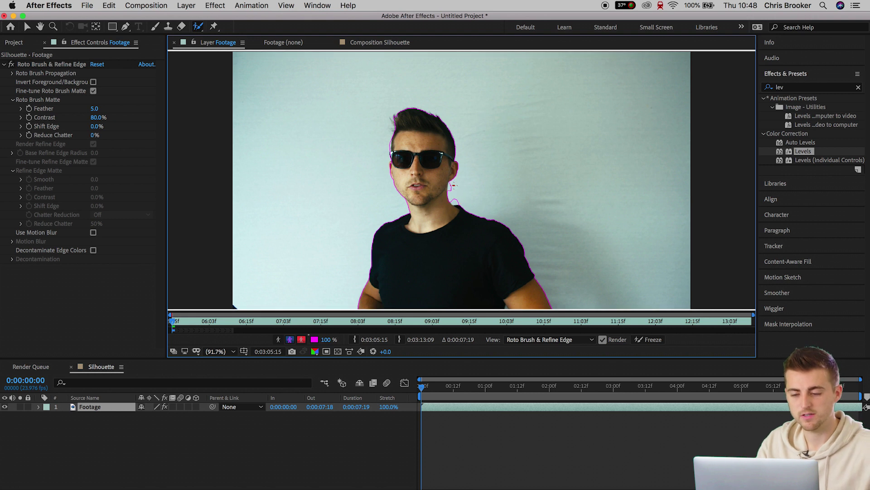
left_click_drag(455, 201, 459, 202)
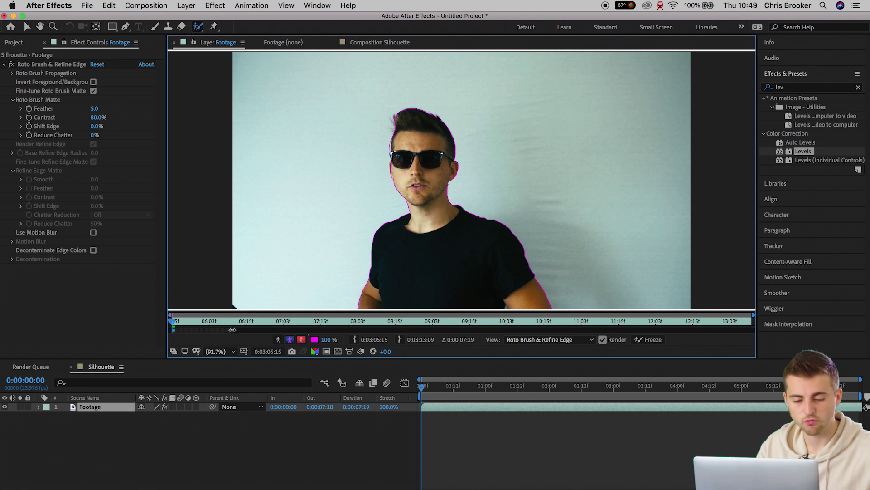
Extend the Roto Brush span to about 0:00:02:04
mouse_move(232, 330)
left_mouse_down()
mouse_move(528, 331)
mouse_move(665, 345)
left_mouse_up()
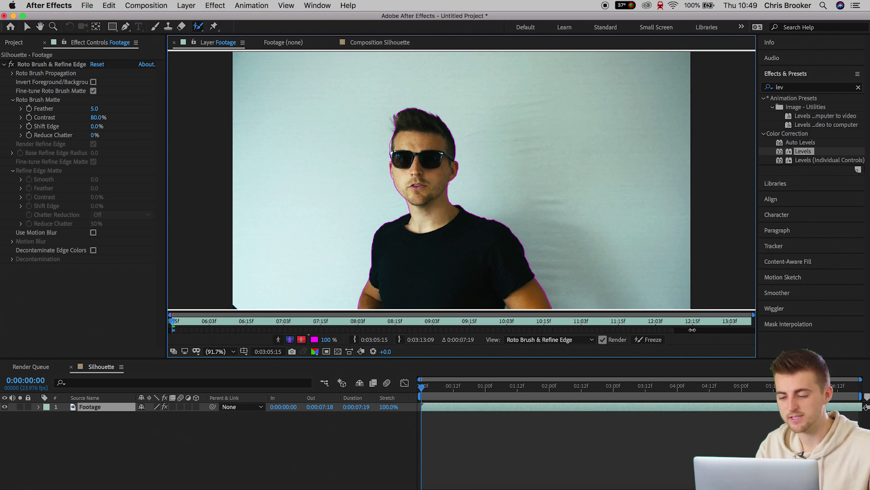
left_click_drag(693, 330, 748, 330)
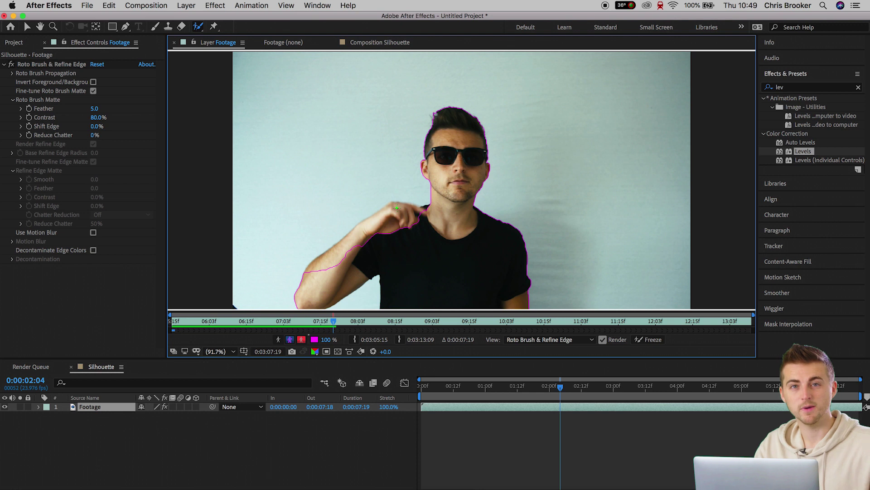
Add the blurred raised hand to the matte from about 0:00:01:18, two frames apart
left_click(533, 387)
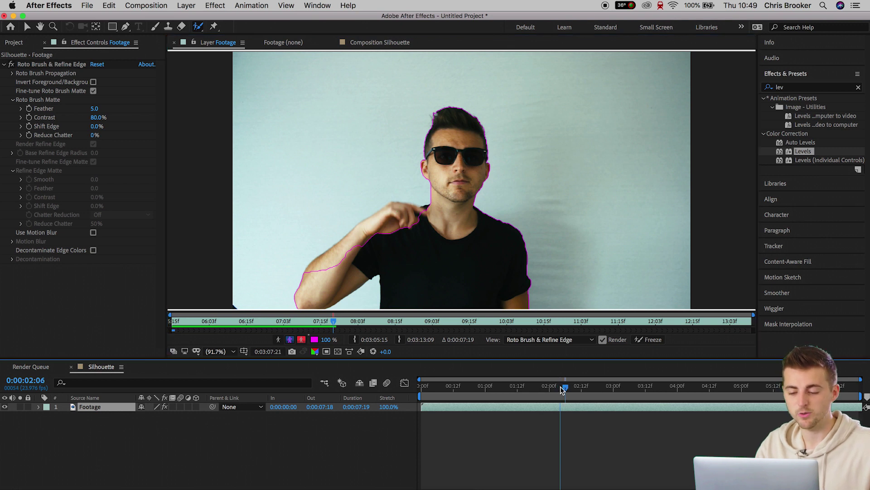
left_click_drag(533, 389, 525, 388)
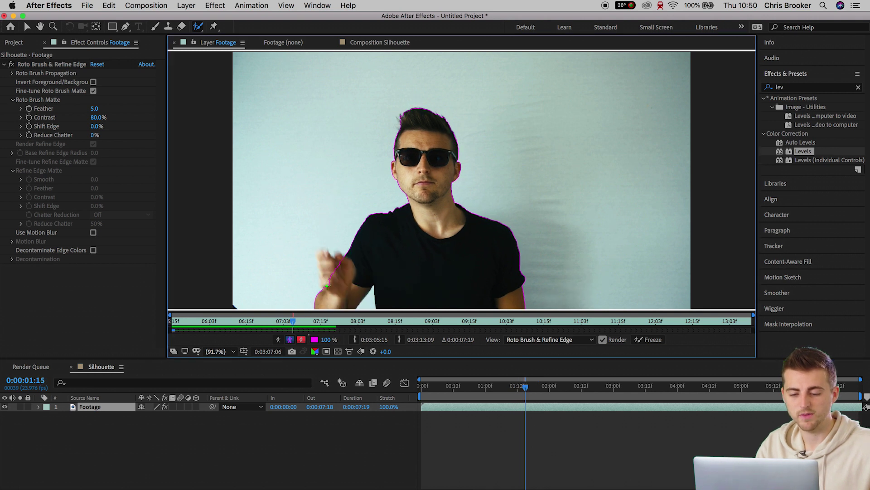
mouse_move(324, 266)
left_mouse_down()
mouse_move(327, 285)
mouse_move(324, 260)
left_mouse_up()
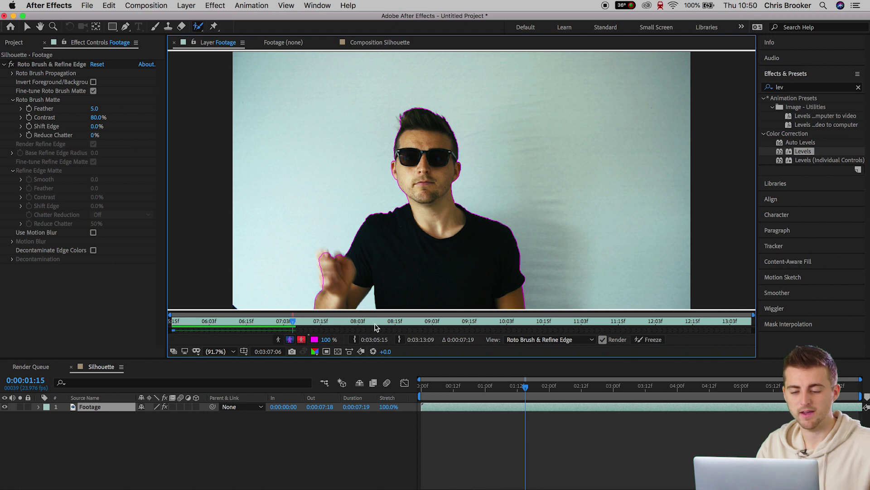
key("Page_Down")
key("Page_Down")
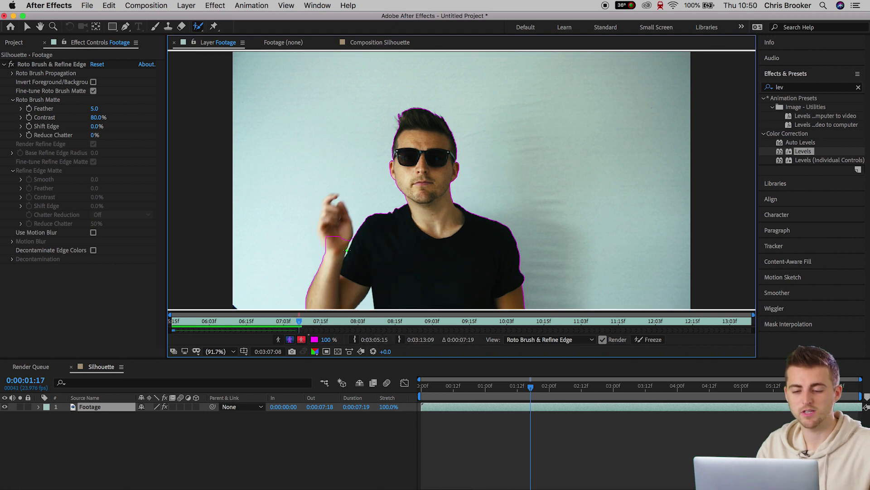
mouse_move(342, 242)
left_mouse_down()
mouse_move(345, 218)
mouse_move(327, 208)
mouse_move(329, 235)
left_mouse_up()
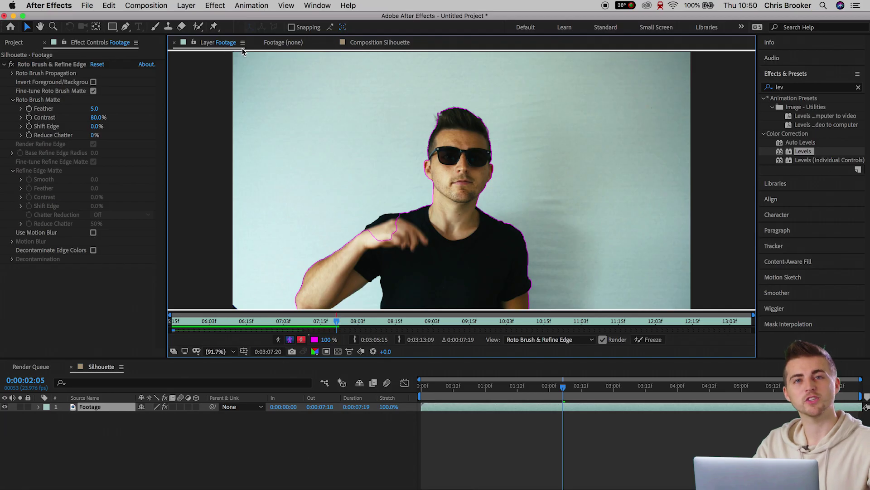
Replay the Silhouette composition from the start and turn on the transparency grid
left_click(380, 42)
key("Home")
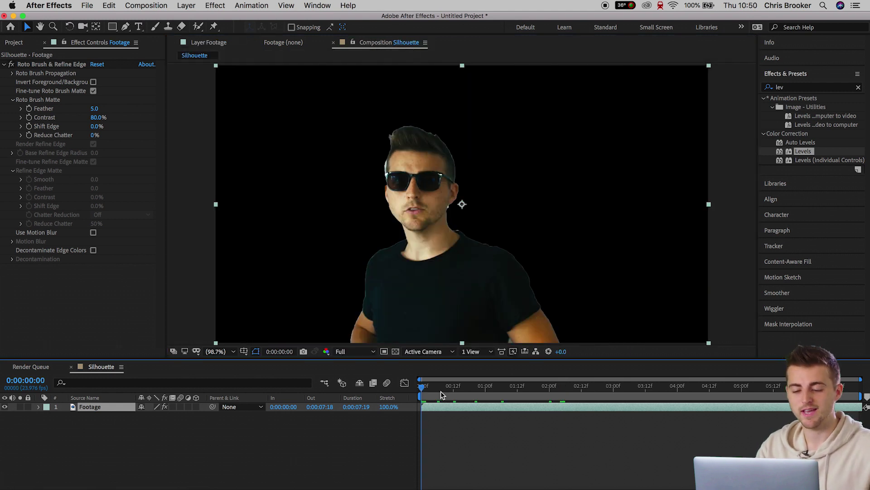
key("space")
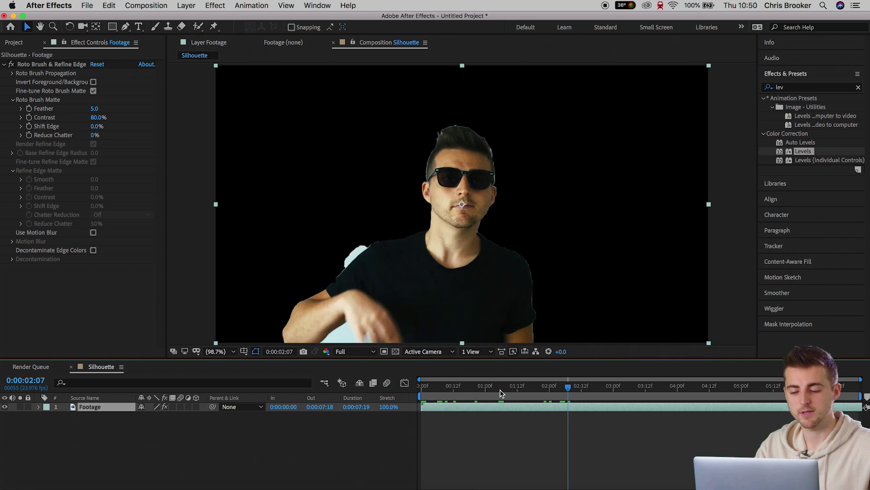
key("space")
key("space")
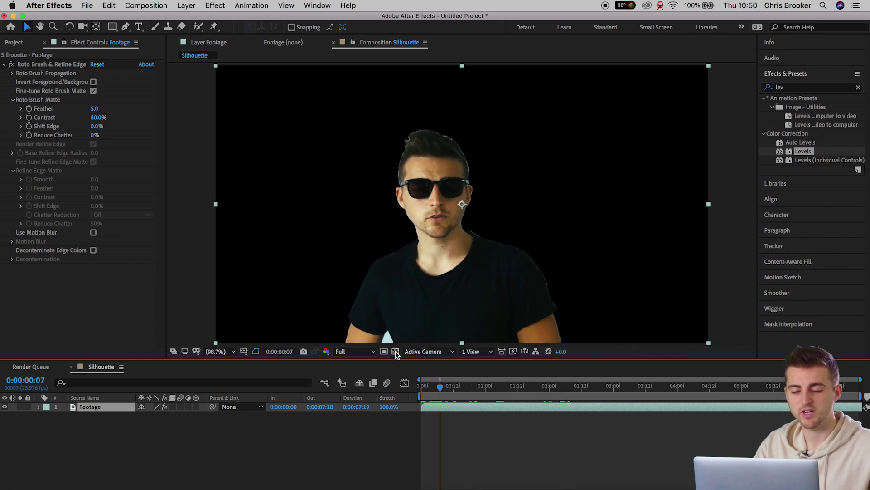
left_click(395, 351)
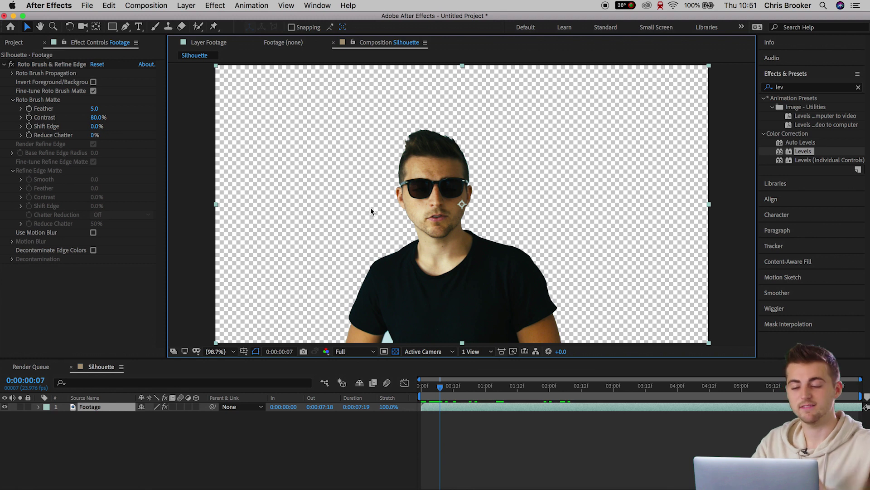
left_click(186, 6)
Create a full-frame solid coloured bright yellow EFFF00
mouse_move(188, 18)
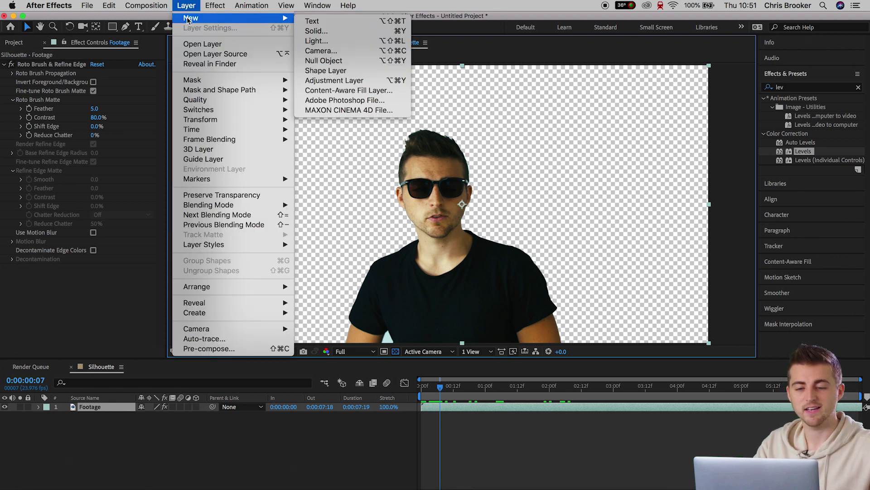
left_click(311, 31)
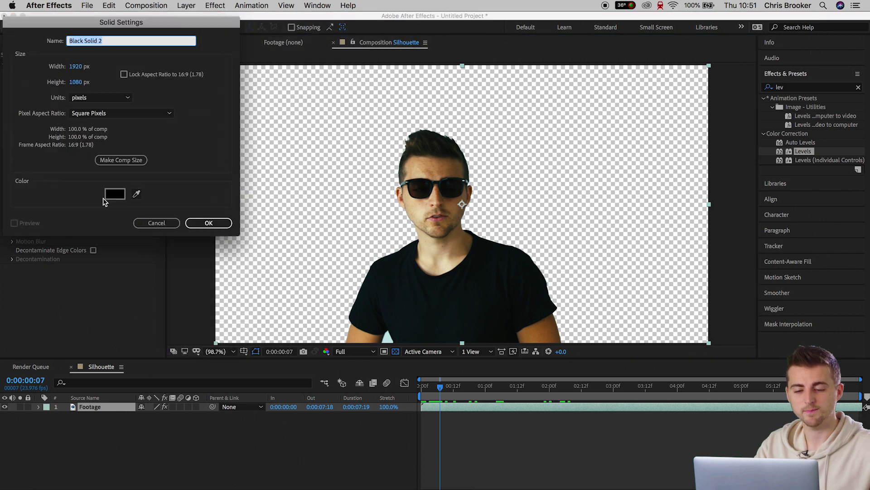
left_click(115, 195)
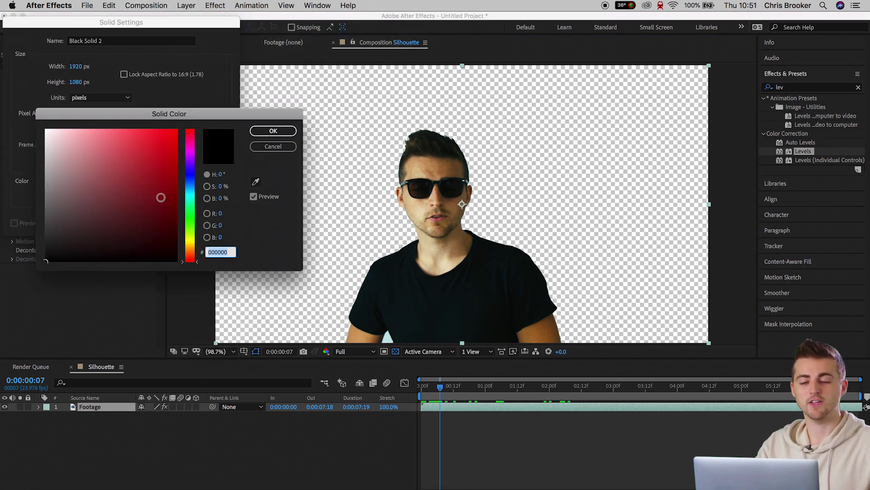
left_click_drag(146, 178, 245, 81)
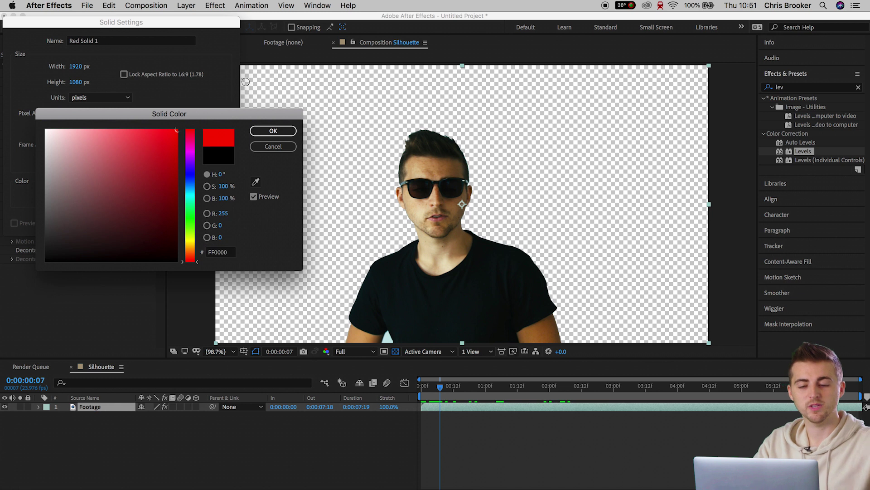
mouse_move(194, 225)
left_mouse_down()
mouse_move(194, 196)
mouse_move(193, 251)
mouse_move(193, 240)
left_mouse_up()
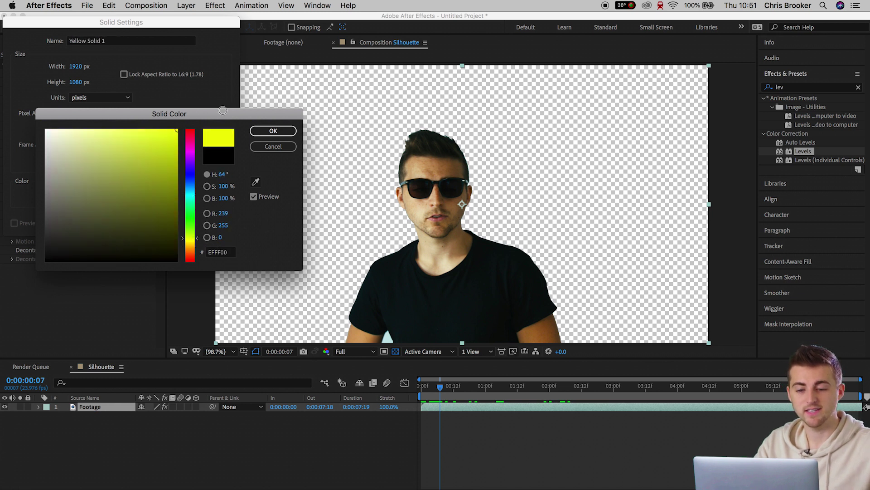
left_click(273, 131)
left_click(209, 230)
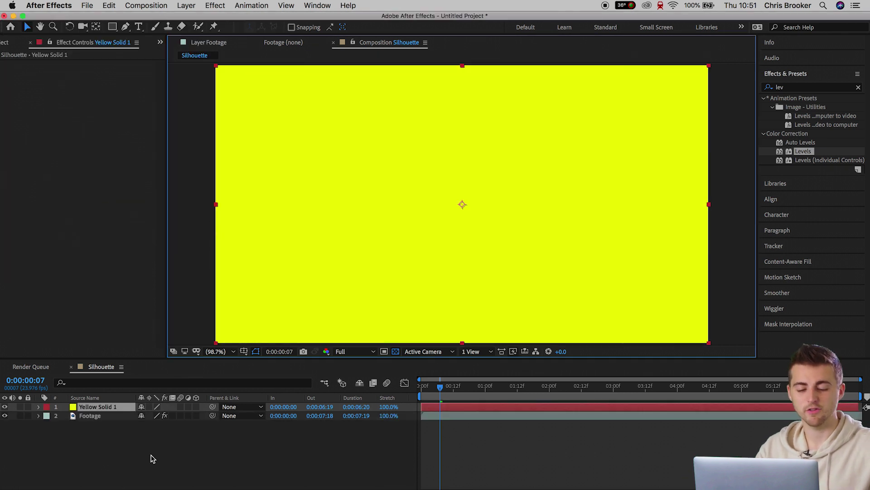
Move the yellow solid beneath the Footage layer in the timeline
left_click_drag(118, 408, 121, 428)
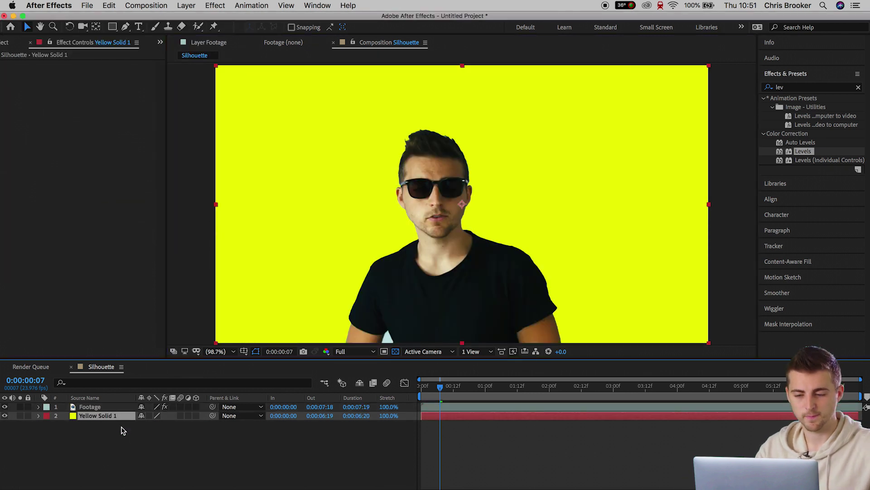
left_click(105, 407)
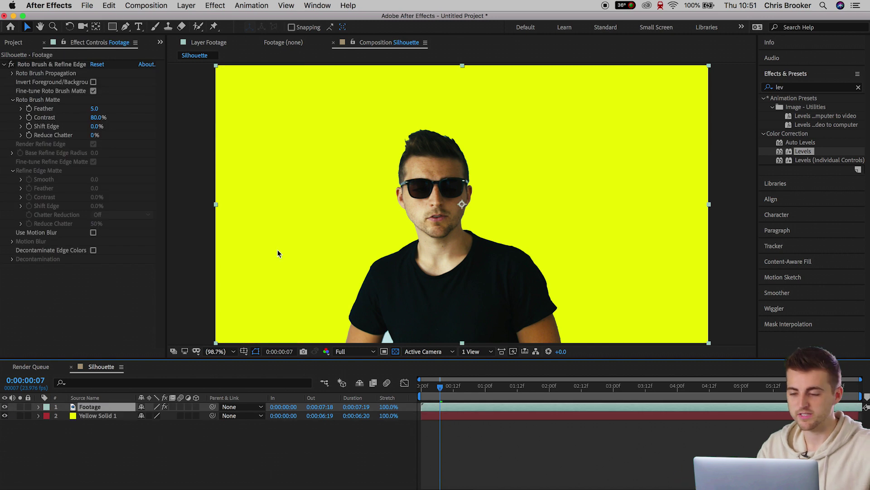
left_click(808, 87)
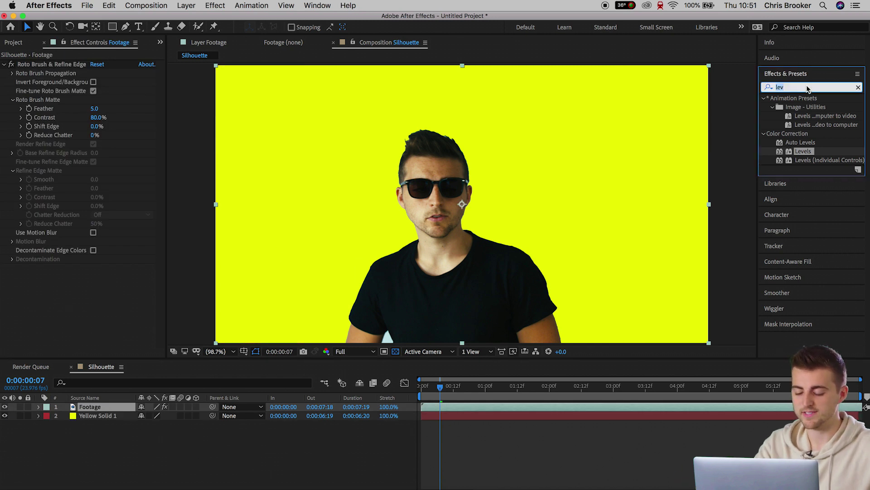
Apply Levels to the Footage layer with Input Black raised to 369.8
type("levels")
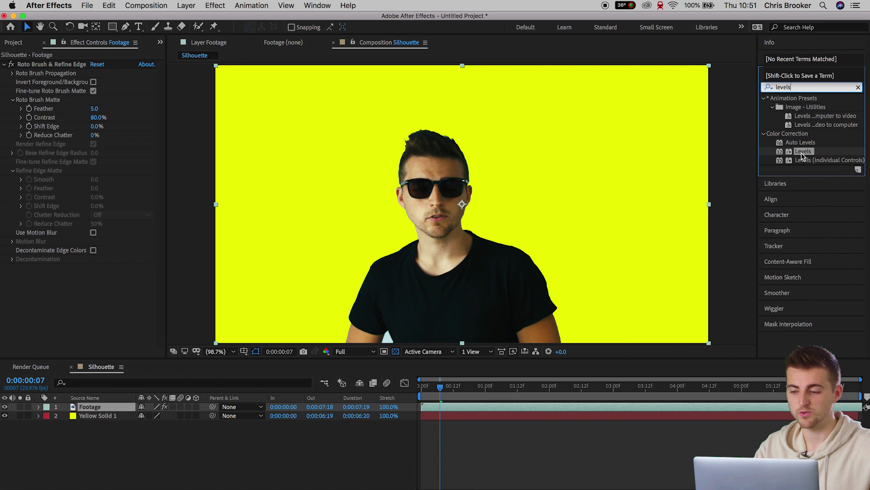
left_click_drag(801, 154, 470, 283)
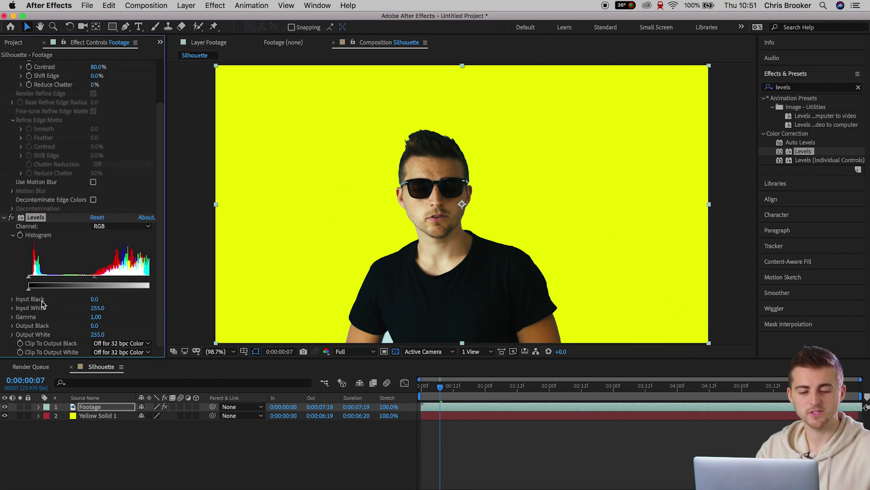
left_click_drag(94, 299, 166, 294)
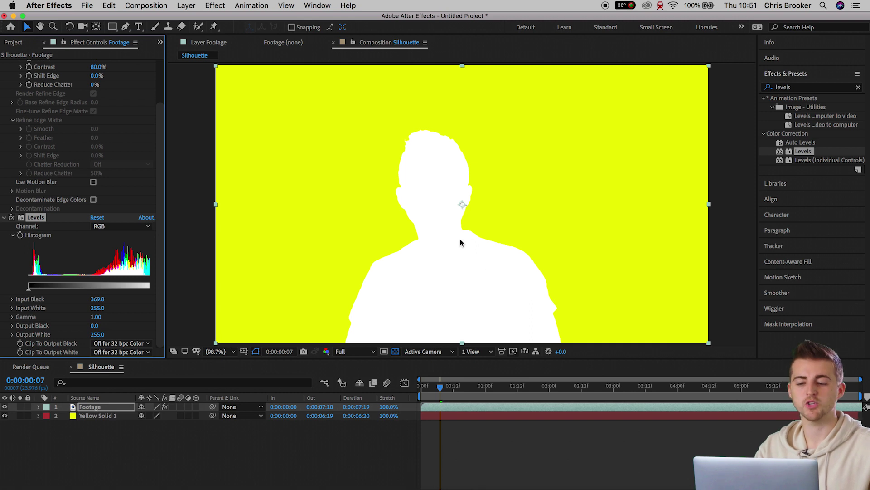
left_click(4, 218)
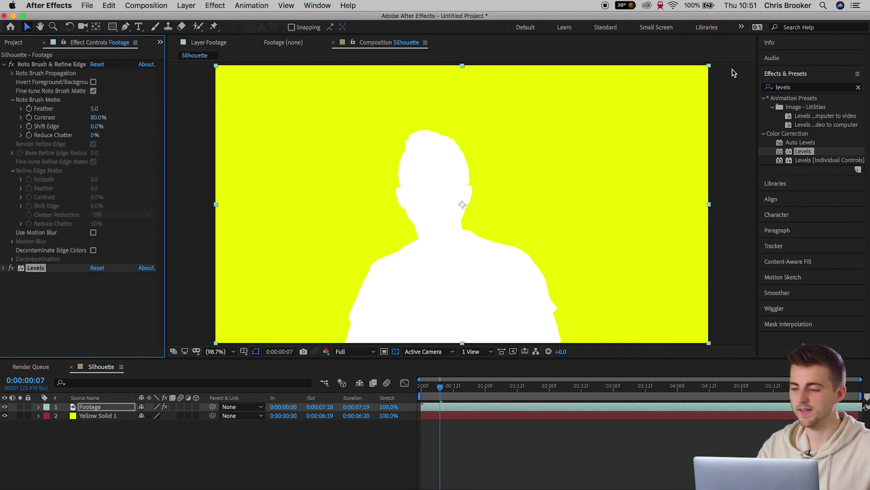
left_click(791, 85)
double_click(805, 86)
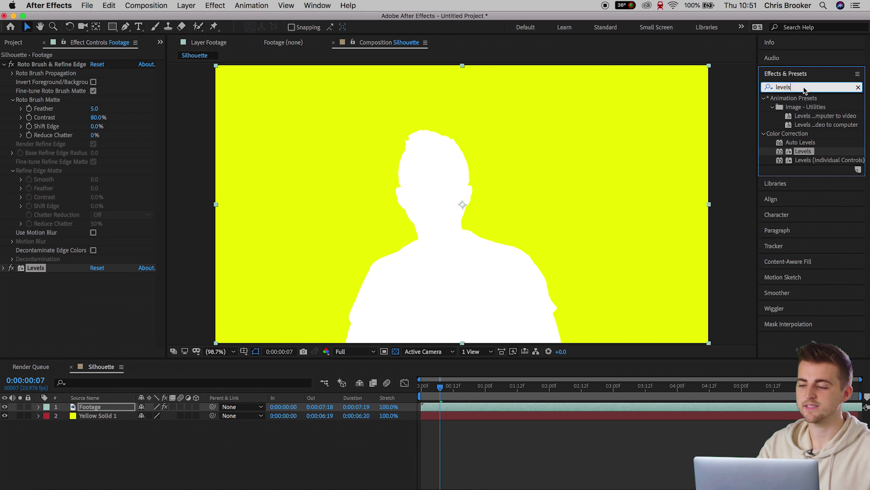
Apply Tint to the footage with Map White To set to black 000000
type("tint")
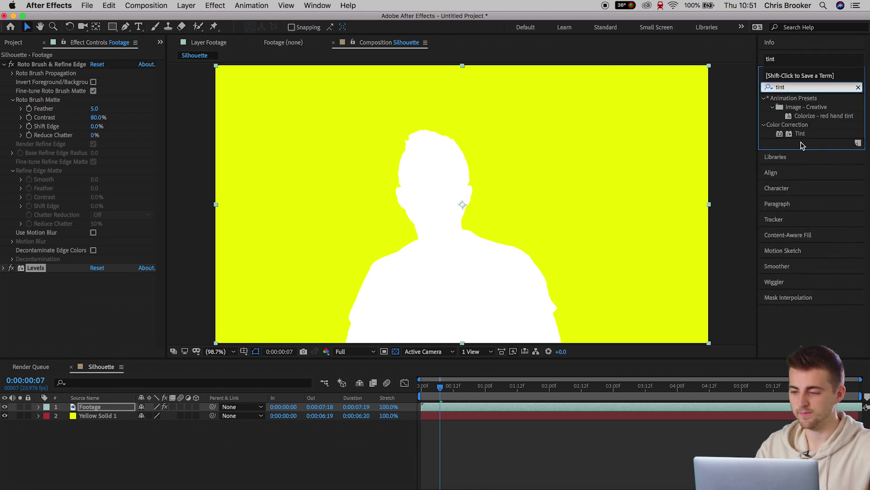
left_click_drag(800, 134, 484, 232)
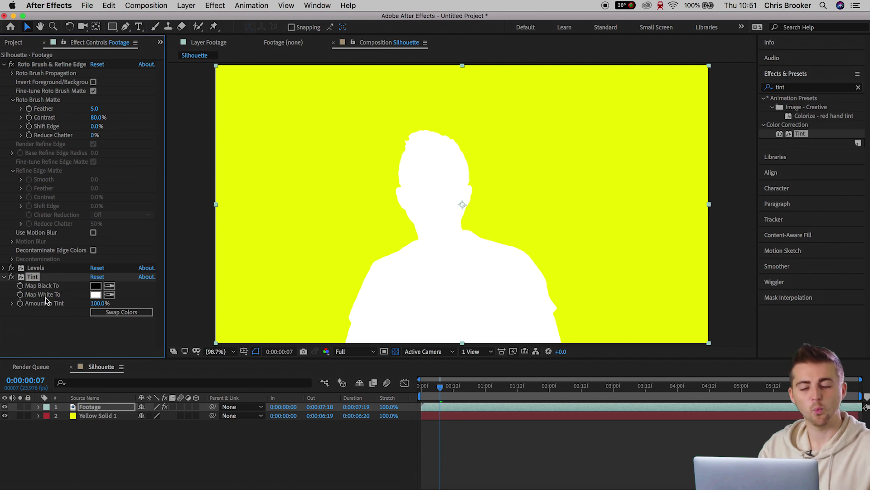
left_click(95, 295)
type("000000")
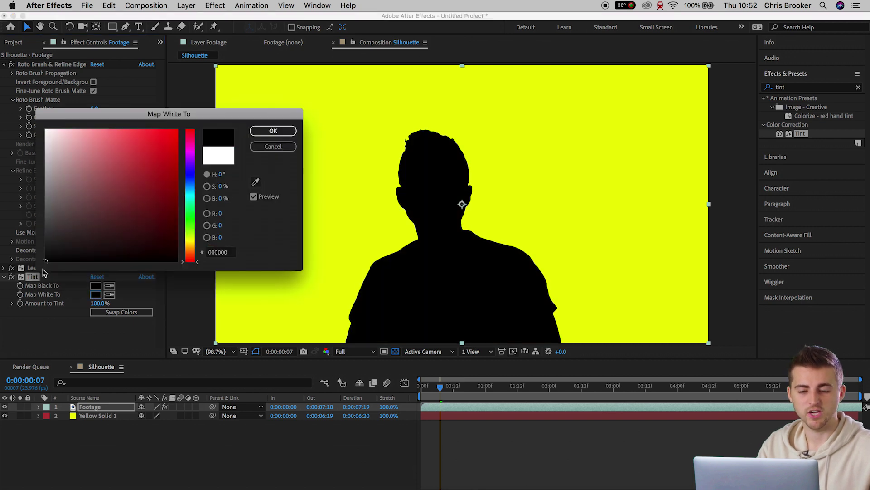
key("Return")
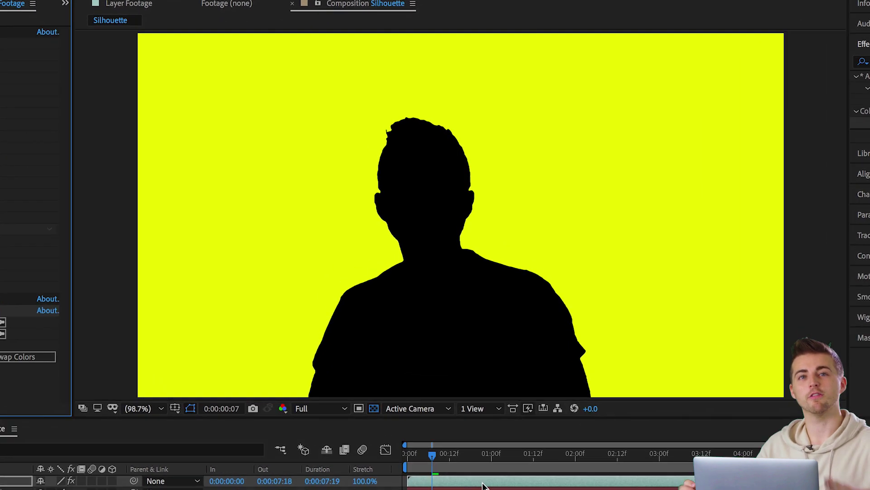